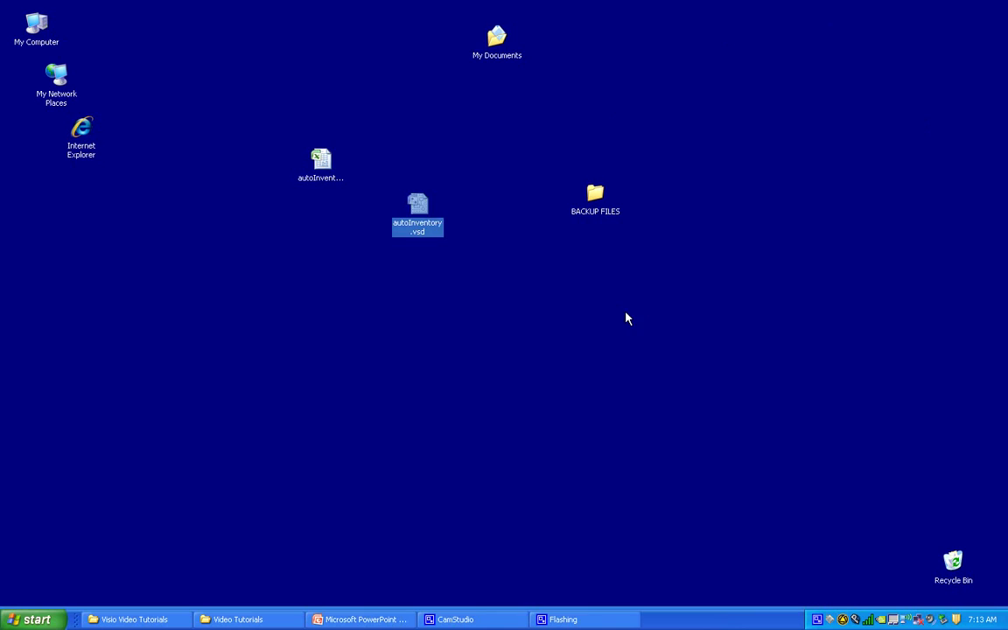
- Rearrange the autoInventory workbook and drawing icons on the desktop
{"action": "left_click", "coordinate": [613, 315]}
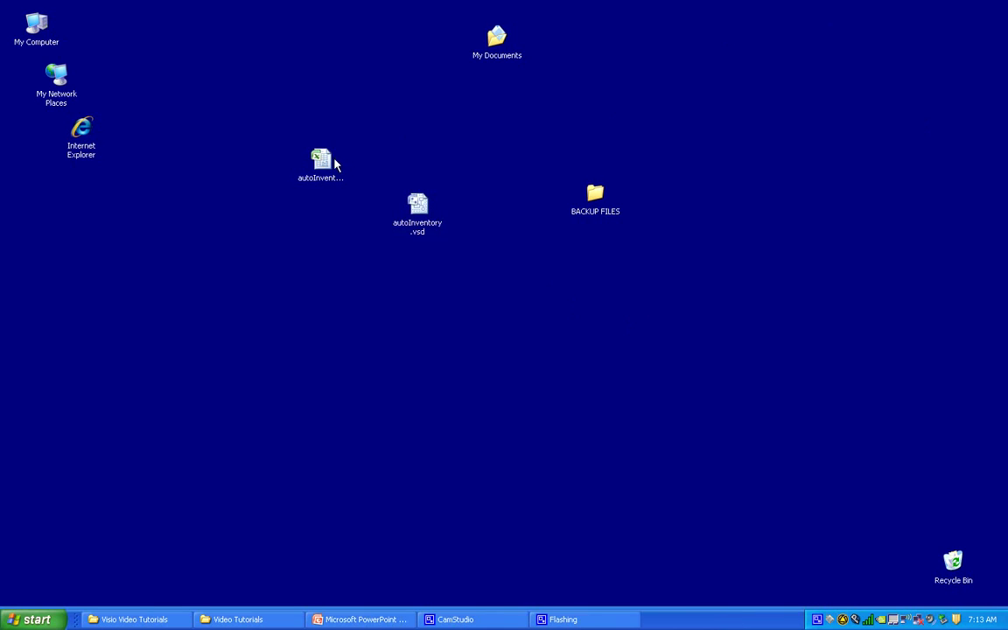
{"action": "left_click_drag", "start_coordinate": [335, 164], "coordinate": [379, 164]}
{"action": "left_click_drag", "start_coordinate": [418, 205], "coordinate": [425, 200]}
{"action": "left_click", "coordinate": [445, 156]}
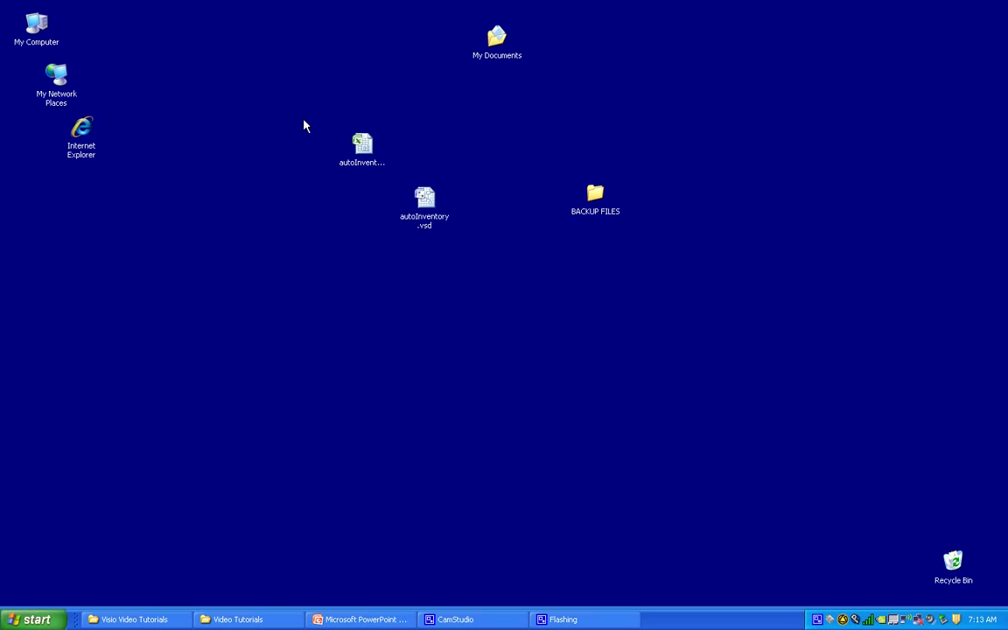
- Select both autoInventory files and drag them onto BACKUP FILES, then cancel the move
{"action": "left_click_drag", "start_coordinate": [304, 125], "coordinate": [487, 267]}
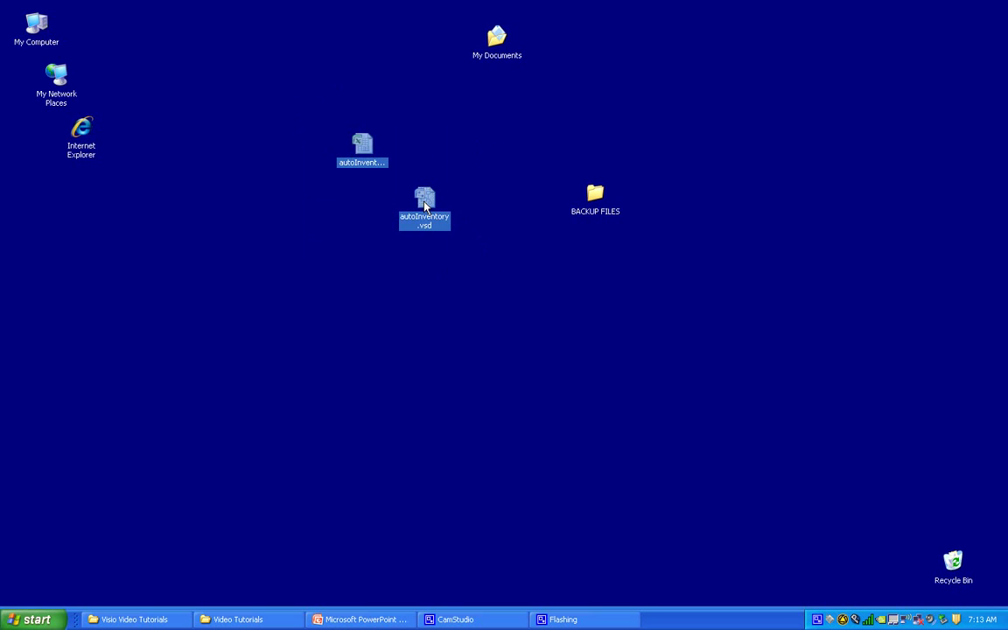
{"action": "left_click_drag", "start_coordinate": [424, 206], "coordinate": [594, 199]}
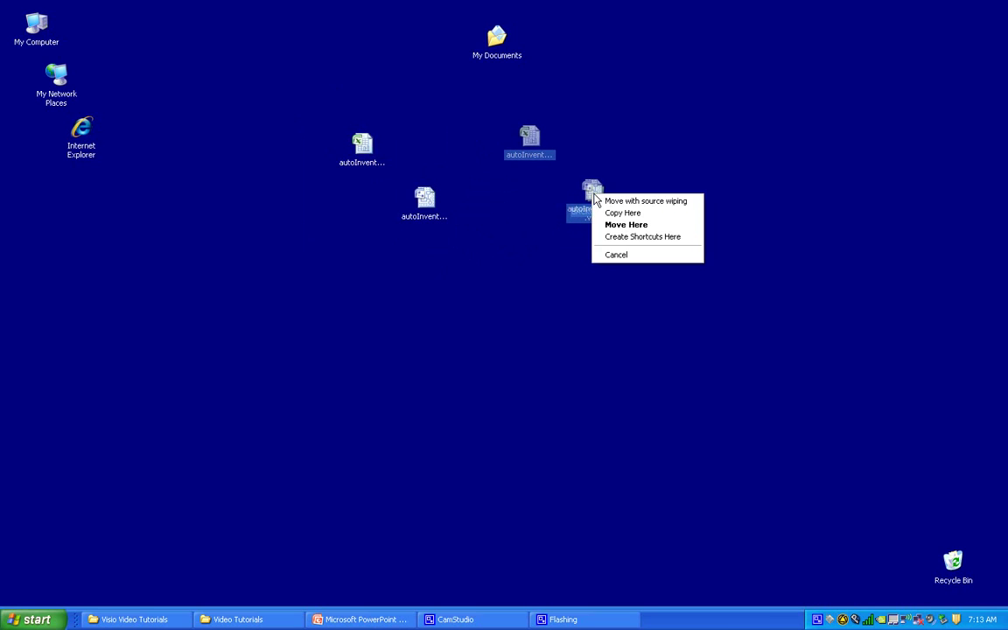
{"action": "left_click", "coordinate": [625, 213]}
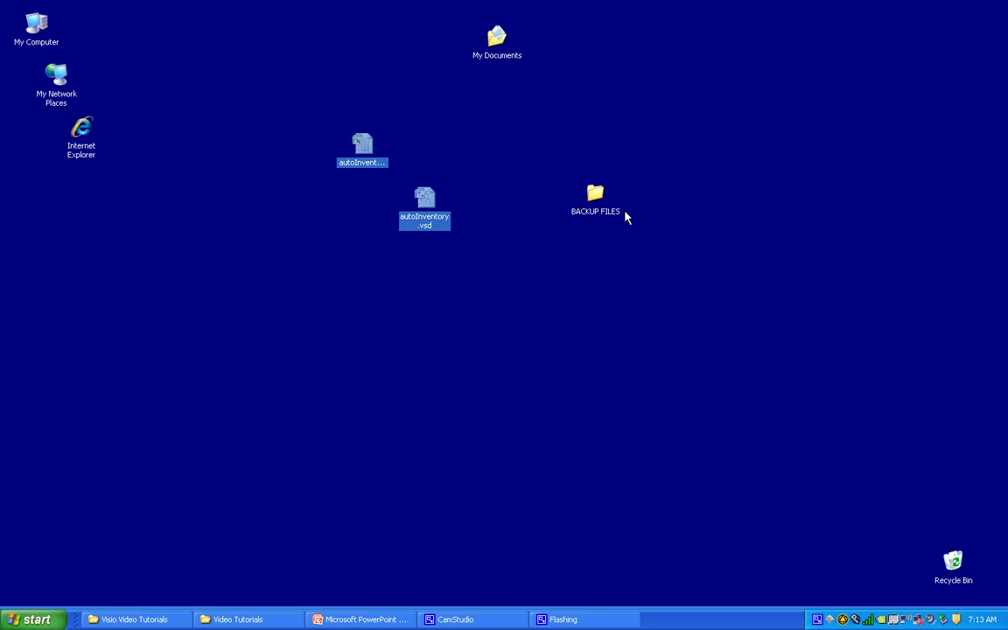
- Check that BACKUP FILES holds autoInventory.vsd and autoInventory.xlsx, close it, and tidy the icons
{"action": "double_click", "coordinate": [596, 199]}
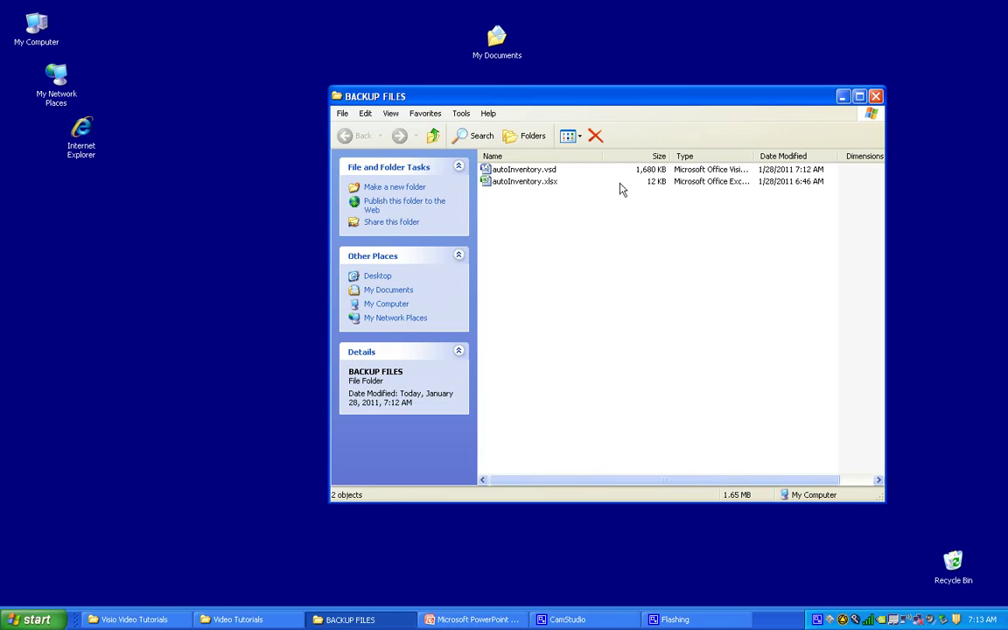
{"action": "left_click_drag", "start_coordinate": [584, 224], "coordinate": [441, 159]}
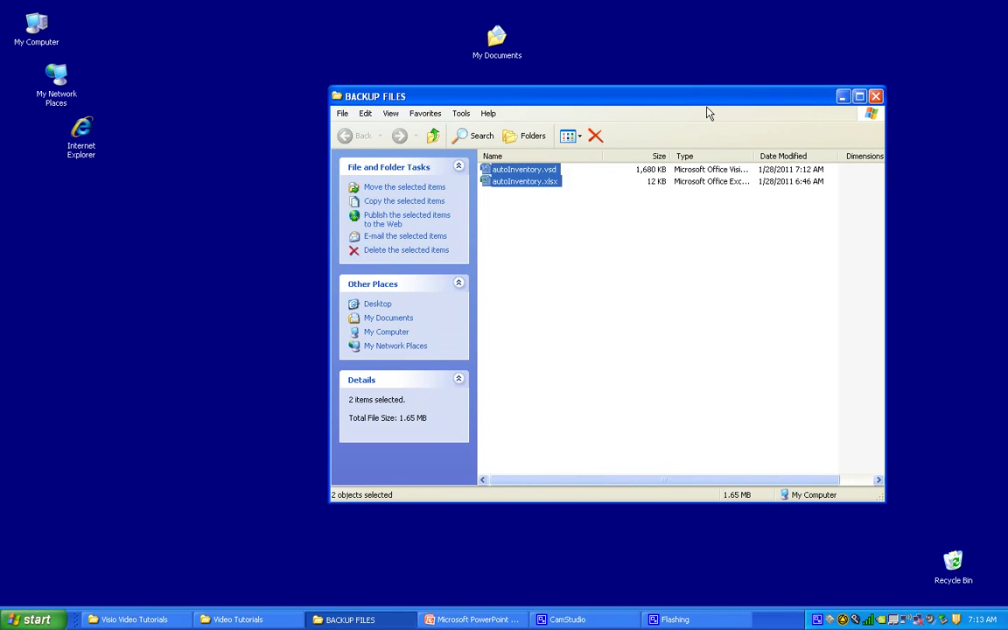
{"action": "left_click", "coordinate": [877, 96]}
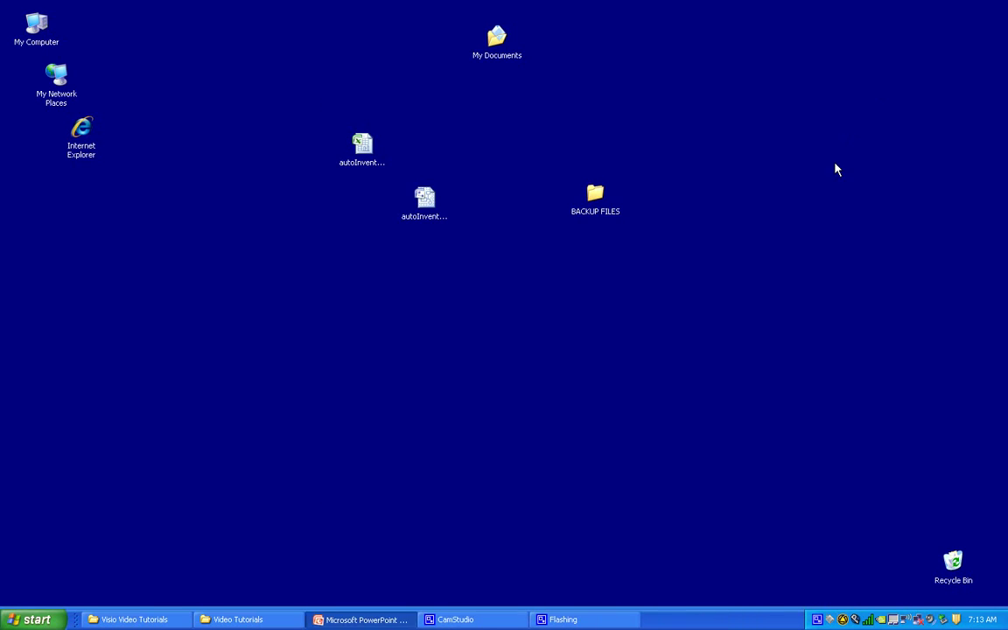
{"action": "left_click_drag", "start_coordinate": [359, 142], "coordinate": [342, 123]}
{"action": "left_click", "coordinate": [427, 146]}
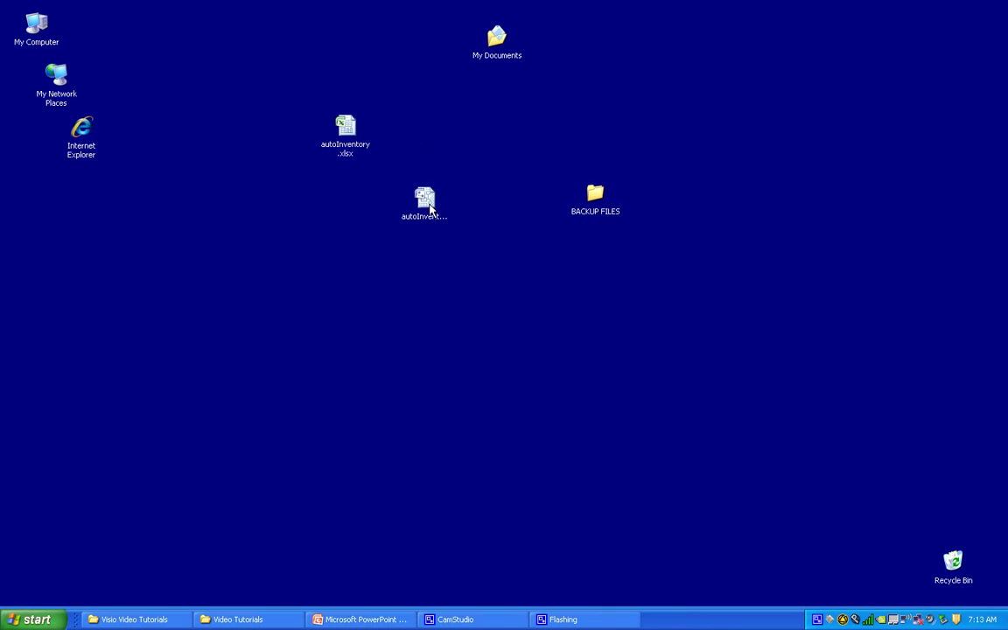
- Open autoInventory.vsd from the desktop to show Garage 1, Garage 2 and ShowRoom
{"action": "double_click", "coordinate": [427, 203]}
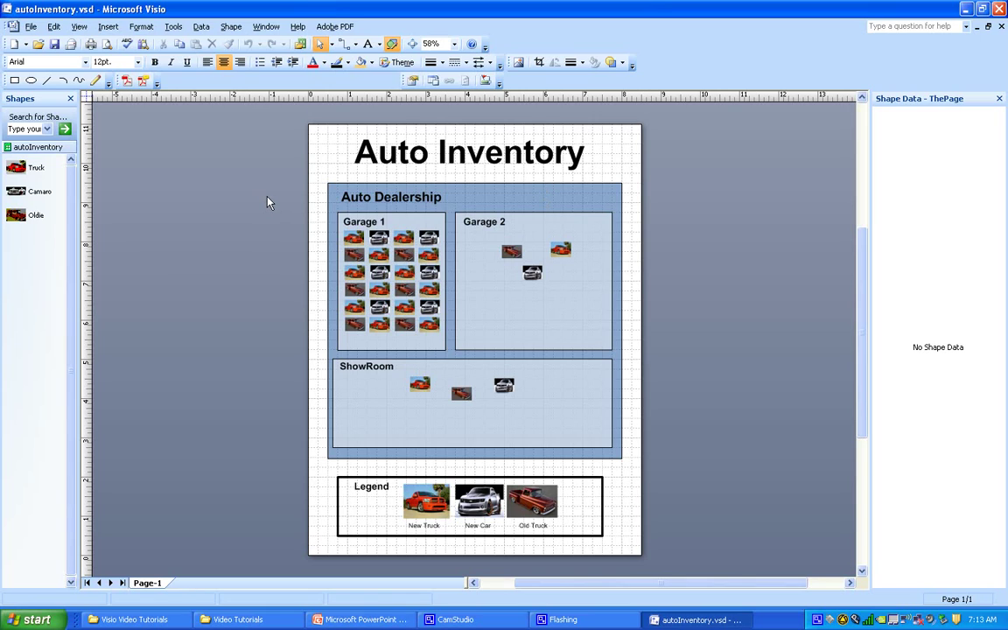
- Start Data > Link Data to Shapes with an Excel workbook as the source
{"action": "left_click", "coordinate": [202, 27]}
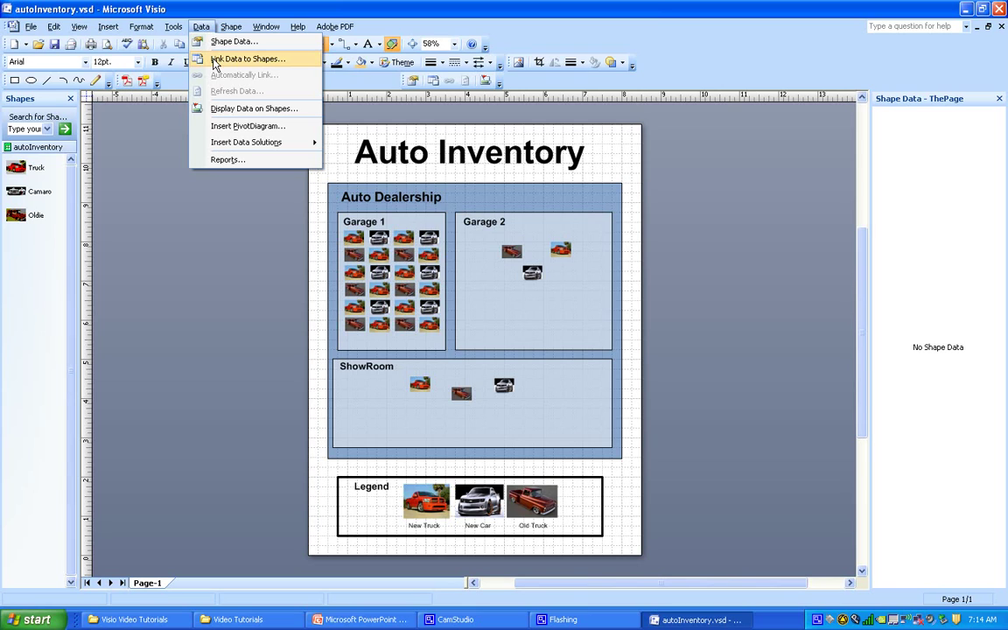
{"action": "left_click", "coordinate": [214, 60]}
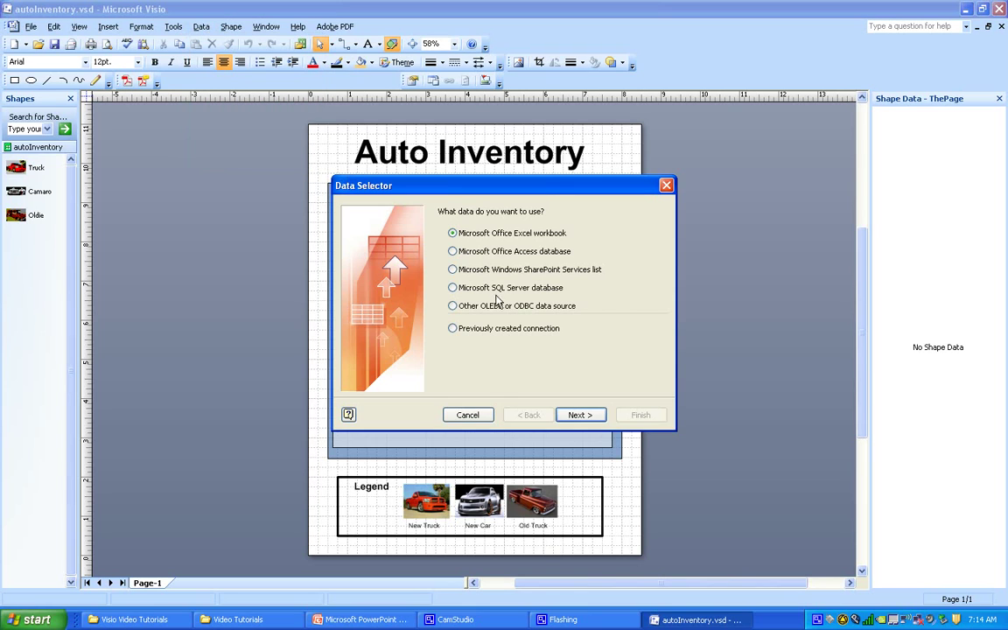
{"action": "left_click_drag", "start_coordinate": [551, 194], "coordinate": [513, 157]}
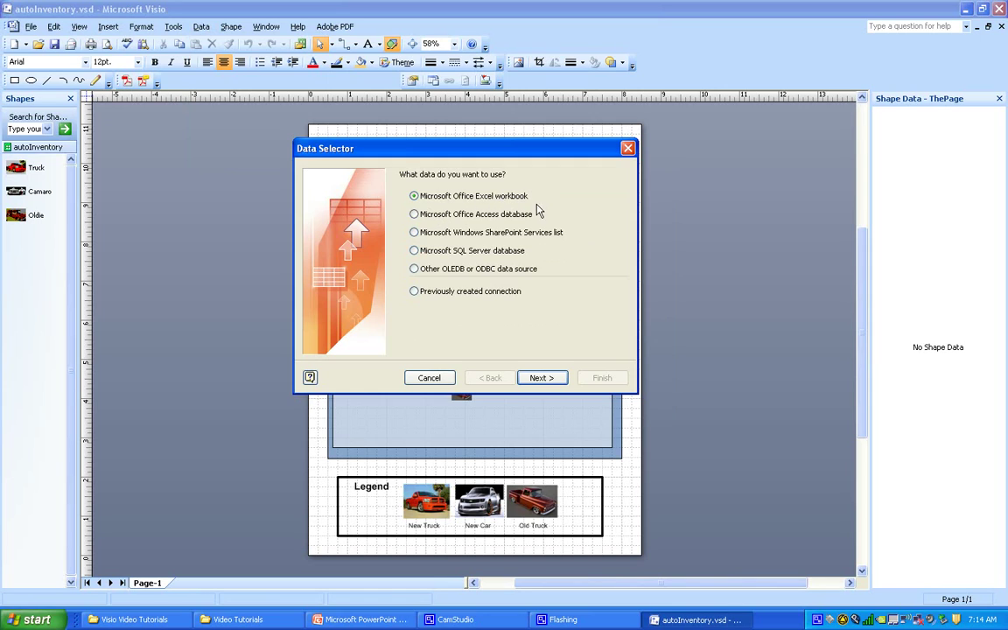
{"action": "left_click", "coordinate": [542, 379]}
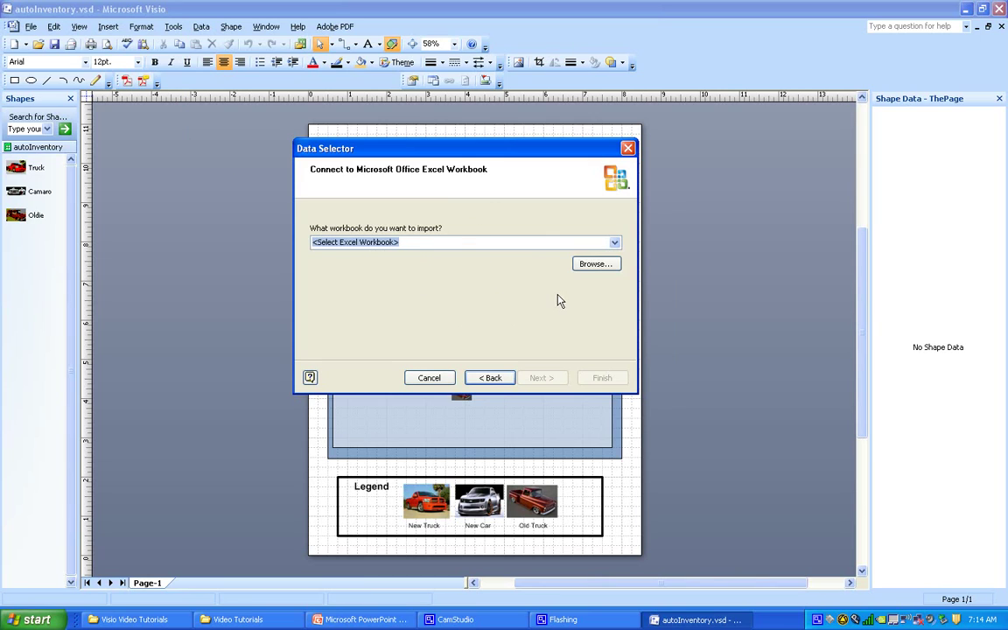
- Choose autoInventory.xlsx on the Desktop as the workbook to import
{"action": "left_click", "coordinate": [596, 264]}
{"action": "left_click", "coordinate": [265, 201]}
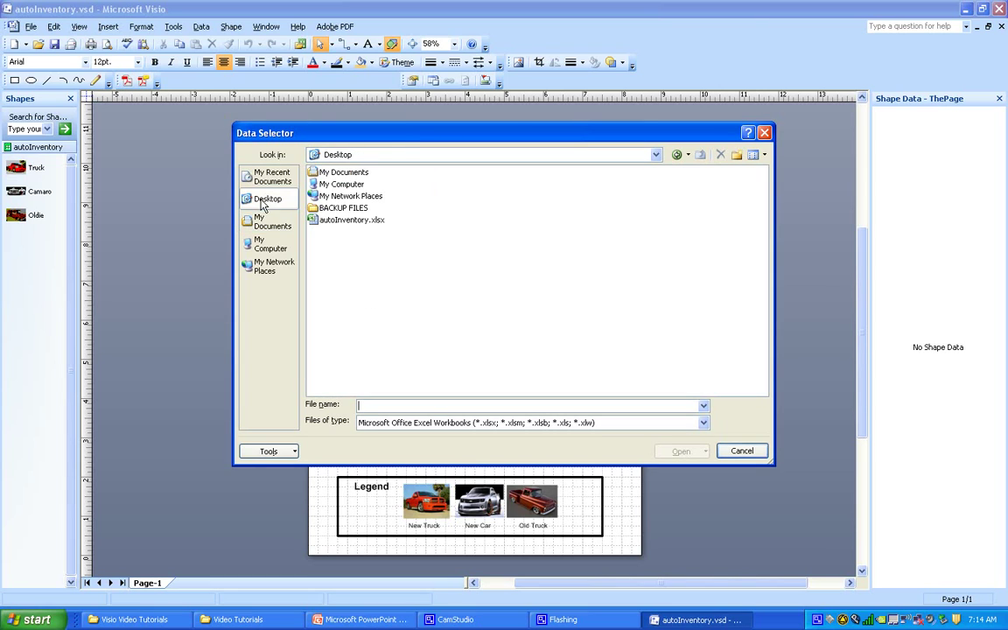
{"action": "left_click", "coordinate": [450, 299]}
{"action": "left_click", "coordinate": [321, 224]}
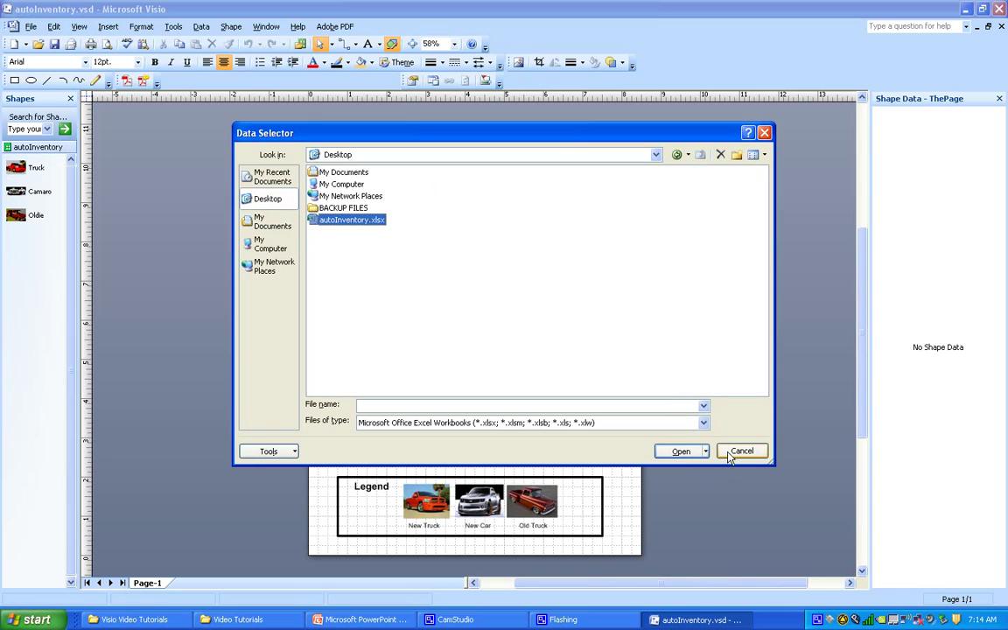
{"action": "left_click", "coordinate": [681, 452]}
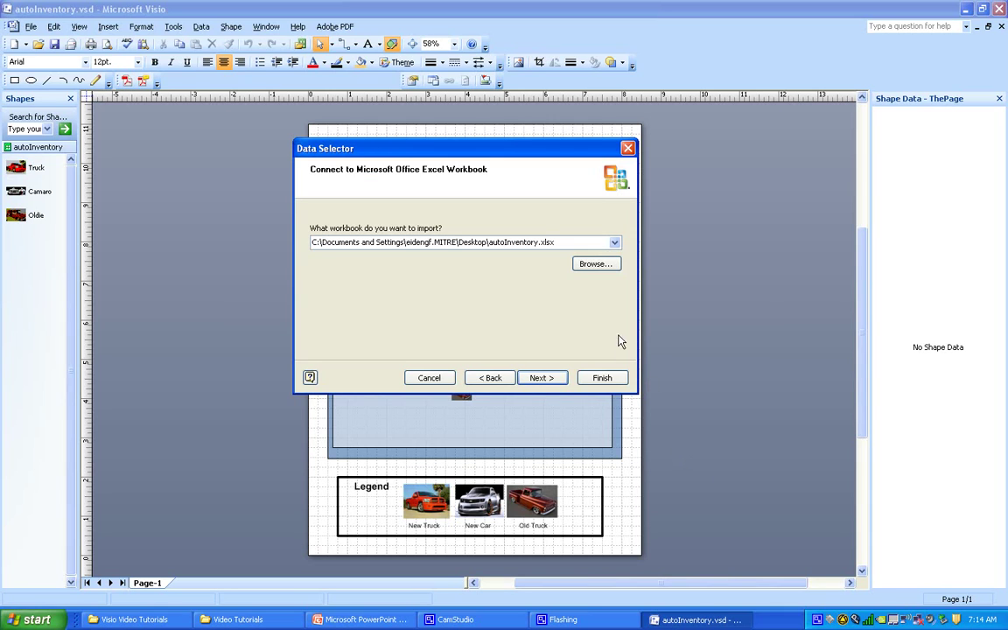
- Pick the Truck$ worksheet as the data range, keeping all columns and rows
{"action": "left_click", "coordinate": [542, 377]}
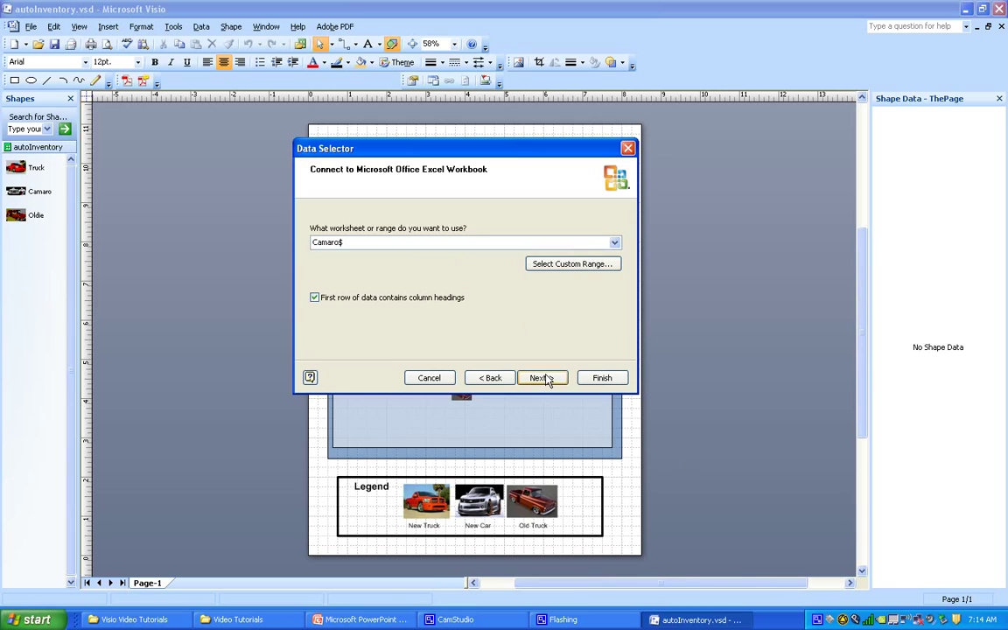
{"action": "left_click", "coordinate": [488, 245]}
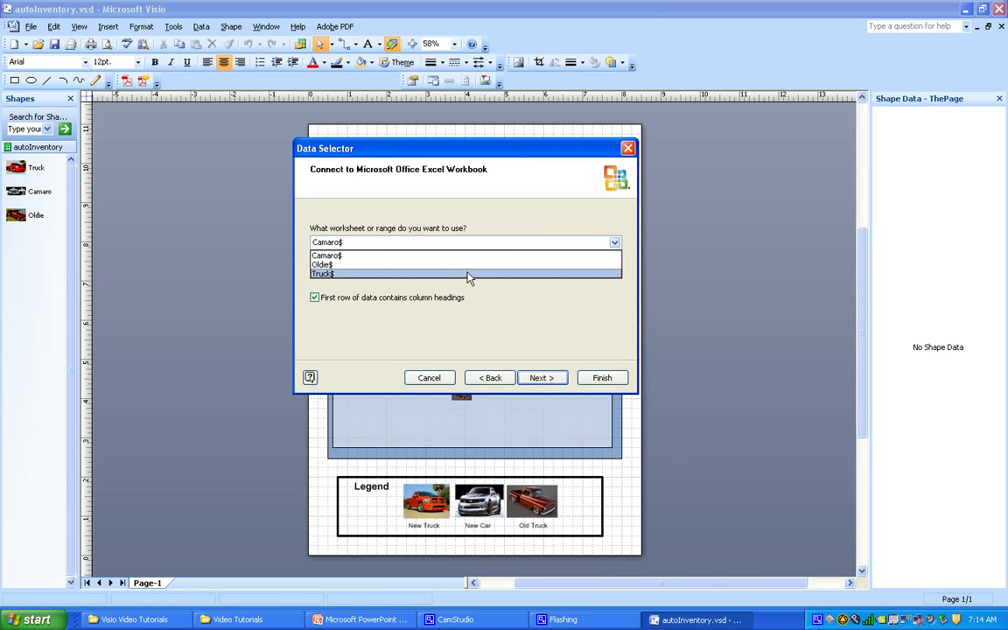
{"action": "left_click", "coordinate": [468, 274]}
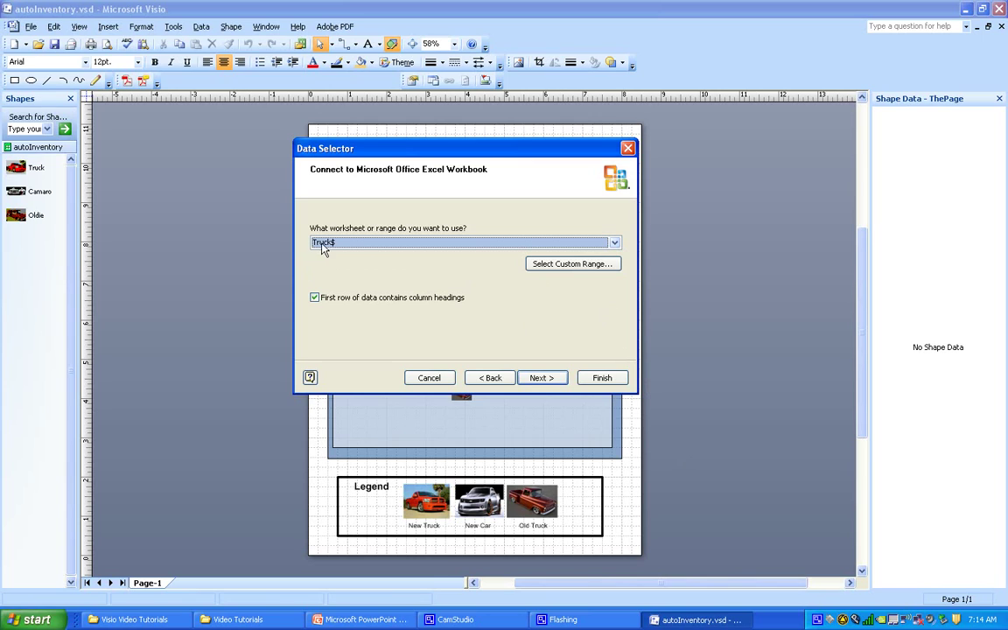
{"action": "left_click", "coordinate": [542, 379]}
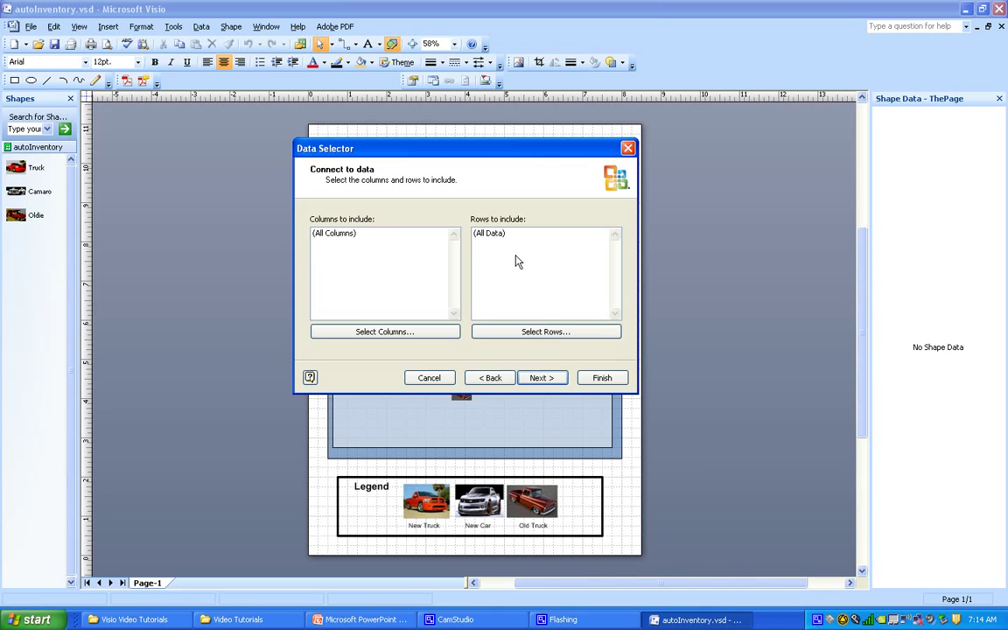
- Use shape_id instead of VIN as the unique identifier and finish the Truck import
{"action": "left_click", "coordinate": [543, 378]}
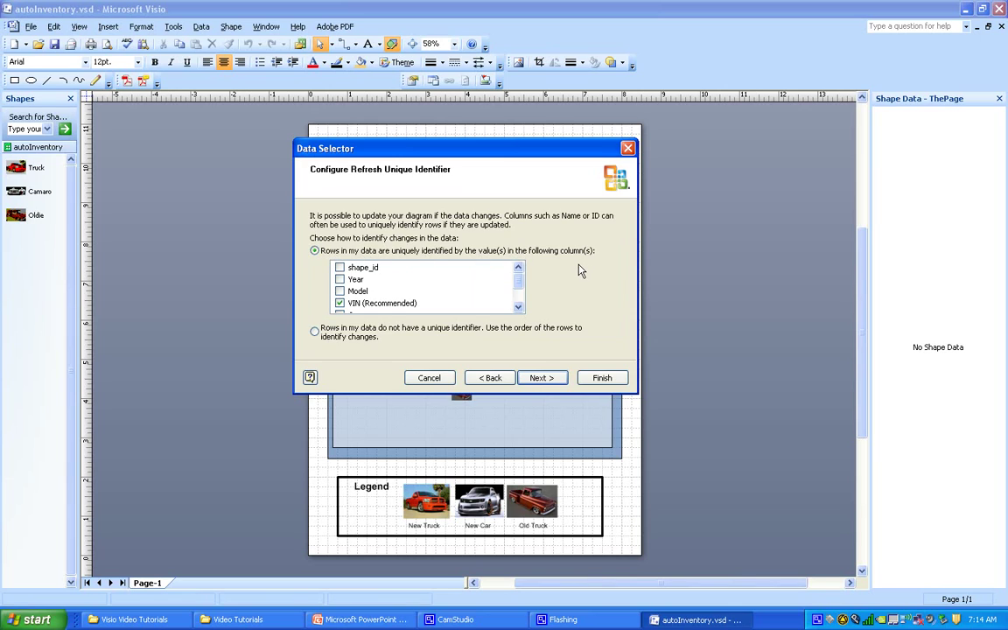
{"action": "left_click", "coordinate": [341, 304]}
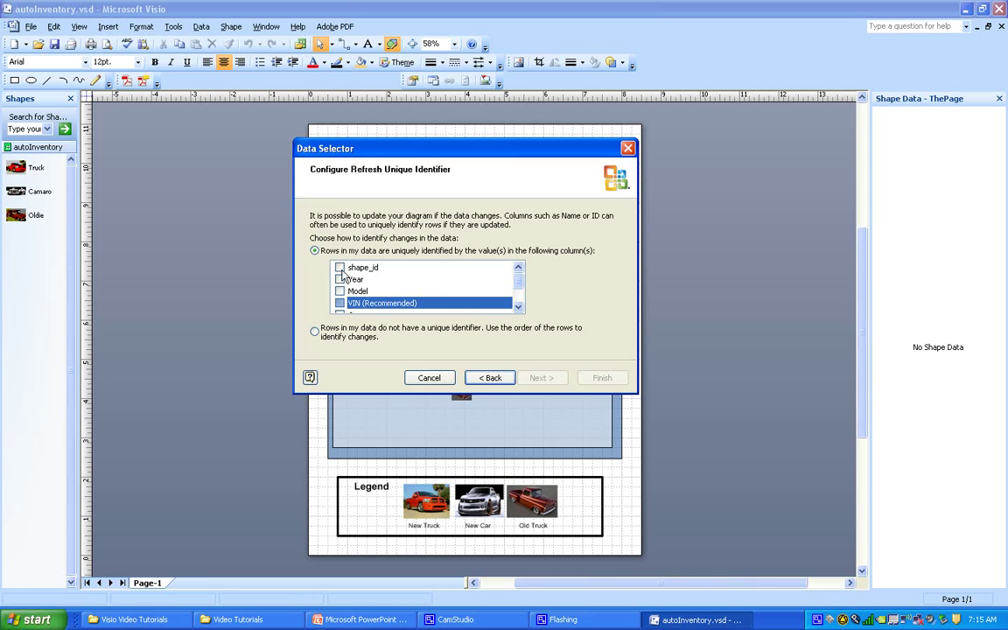
{"action": "left_click", "coordinate": [340, 268]}
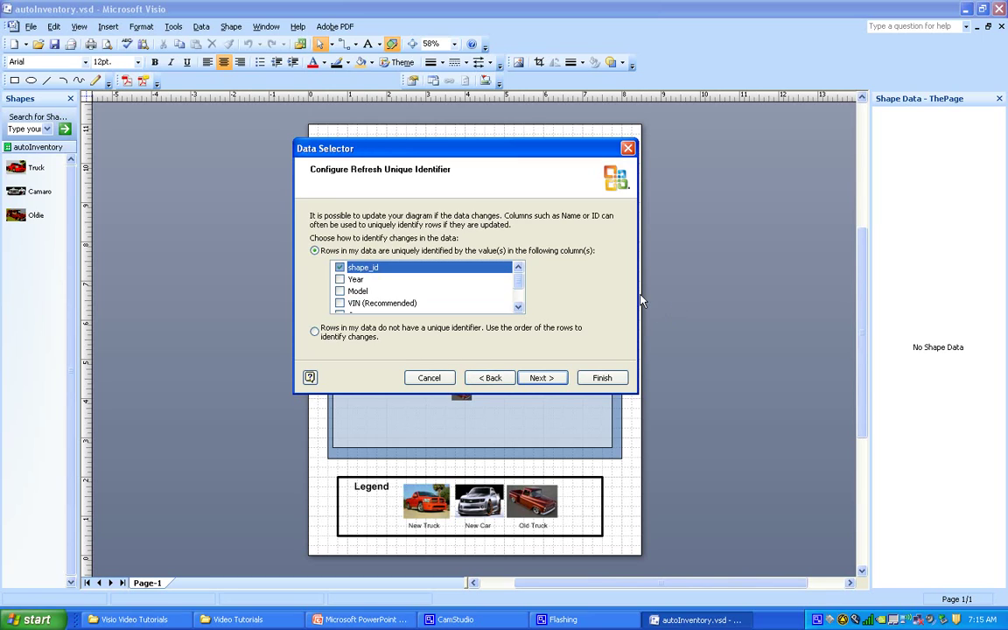
{"action": "left_click", "coordinate": [520, 302]}
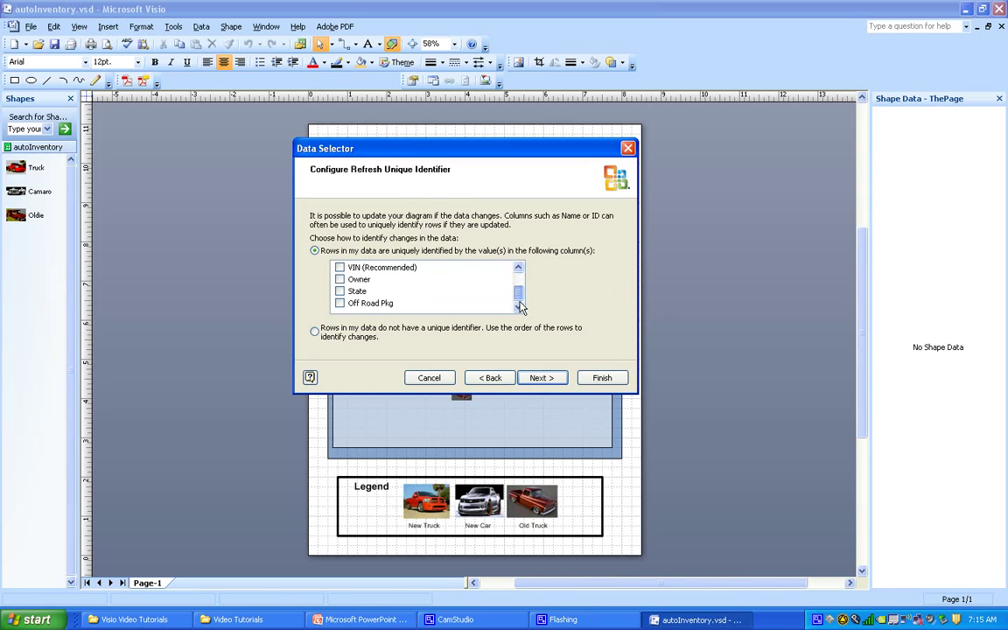
{"action": "scroll", "coordinate": [520, 298], "scroll_direction": "up", "scroll_amount": 1}
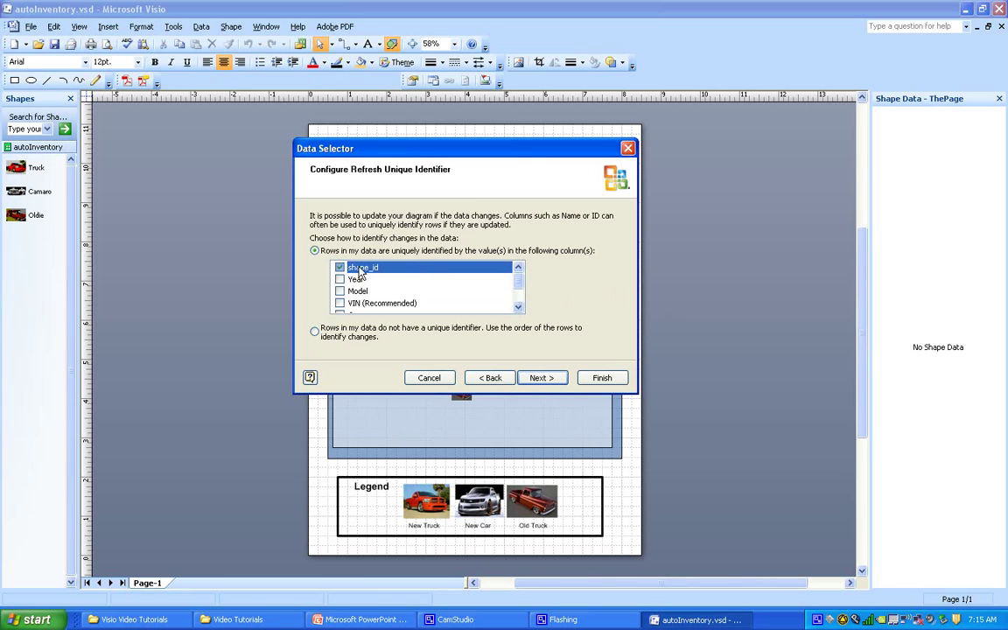
{"action": "left_click", "coordinate": [540, 378]}
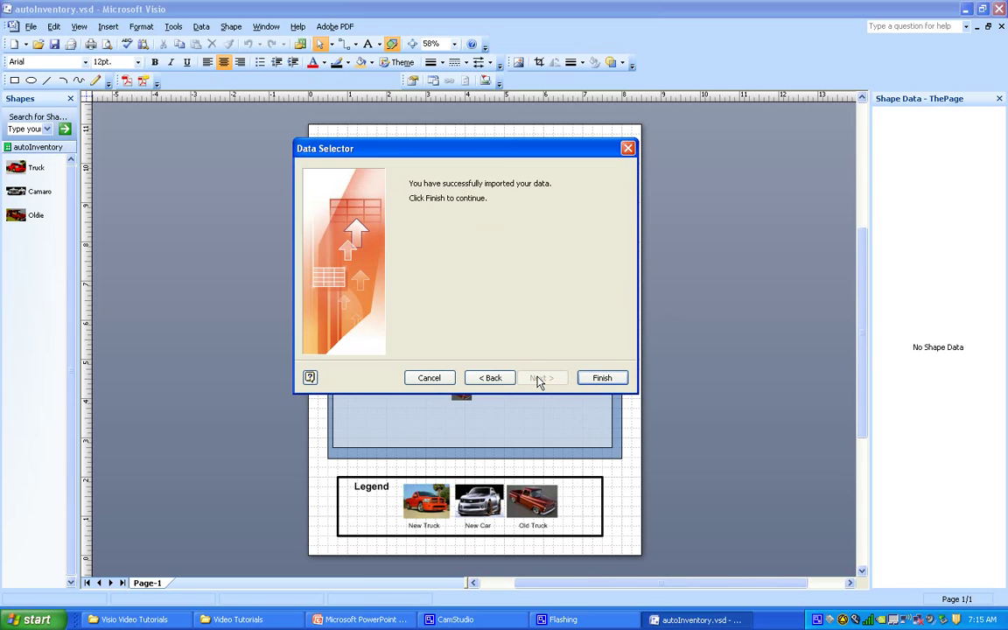
{"action": "left_click", "coordinate": [602, 380]}
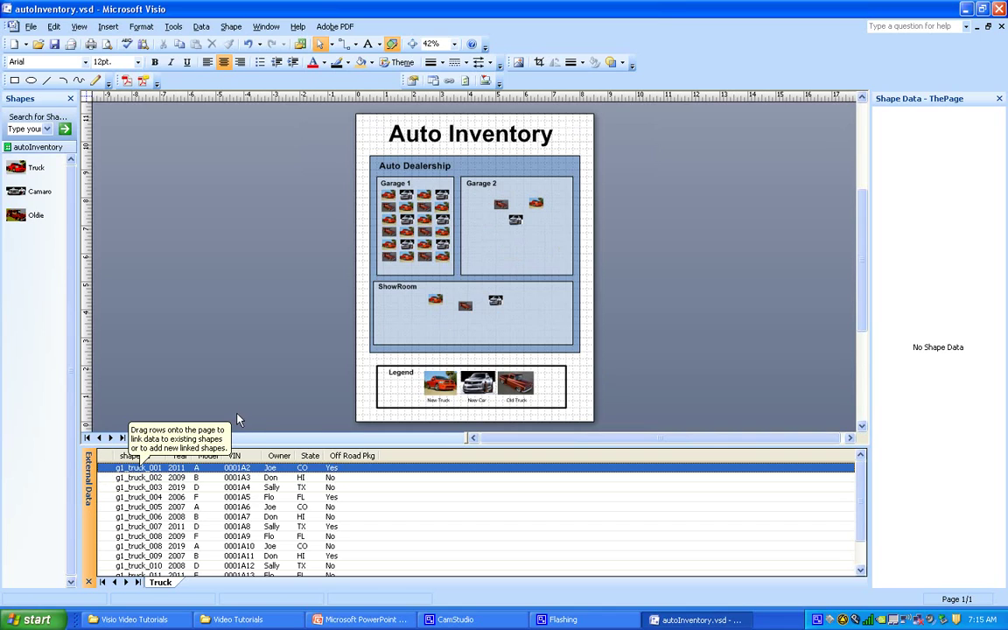
{"action": "left_click", "coordinate": [234, 387]}
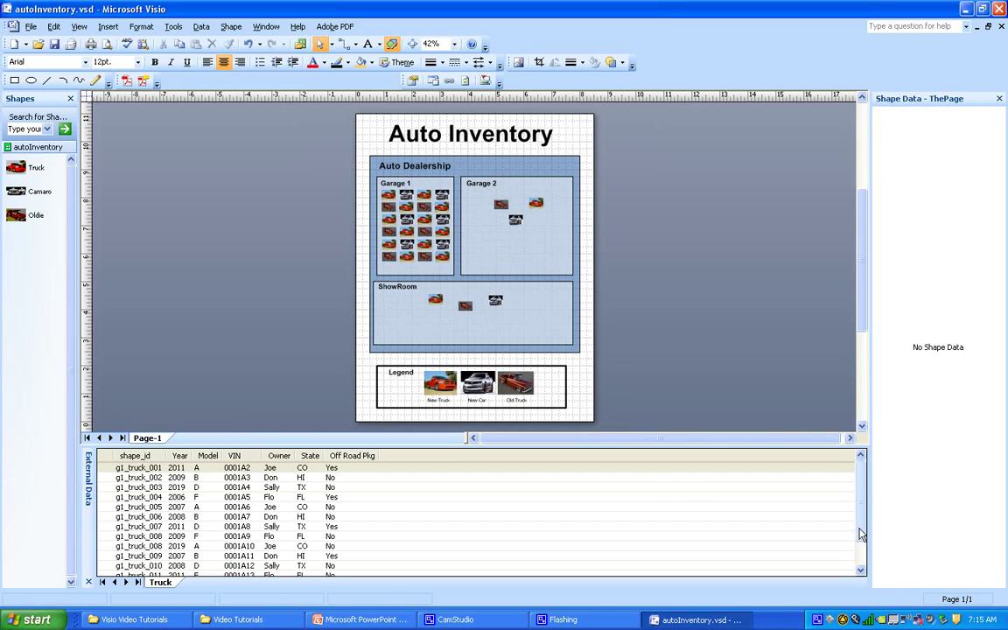
{"action": "scroll", "coordinate": [525, 516], "scroll_direction": "down", "scroll_amount": 1}
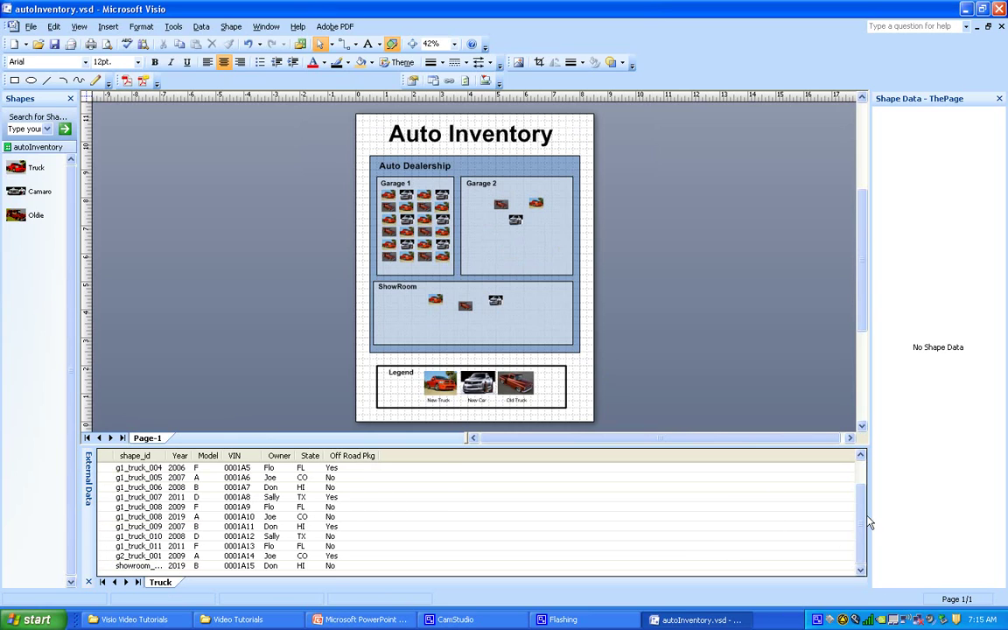
{"action": "scroll", "coordinate": [870, 523], "scroll_direction": "up", "scroll_amount": 2}
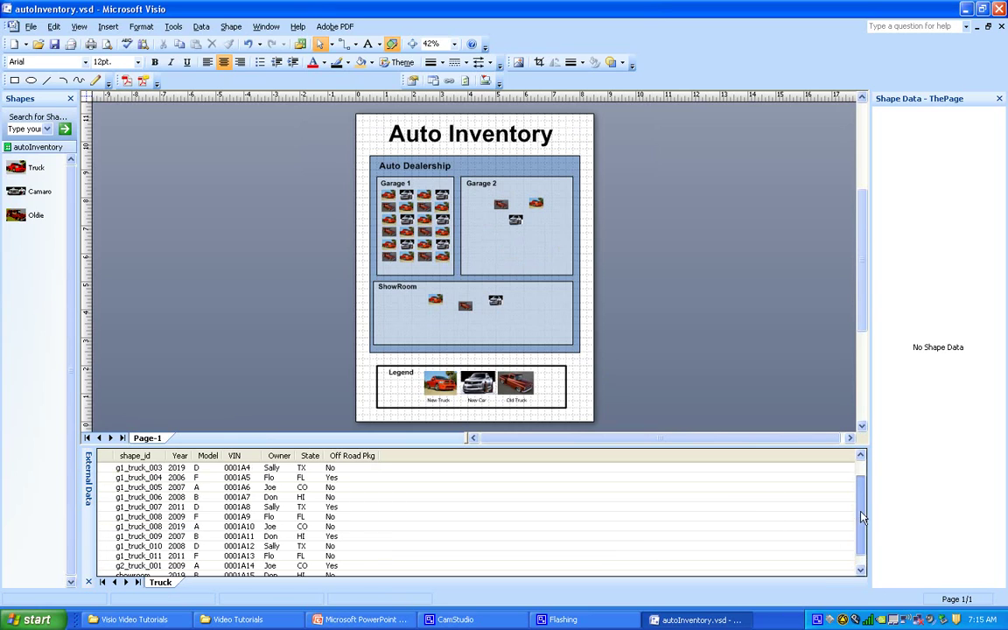
- Start another Link Data to Shapes import from Desktop\autoInventory.xlsx
{"action": "left_click", "coordinate": [205, 28]}
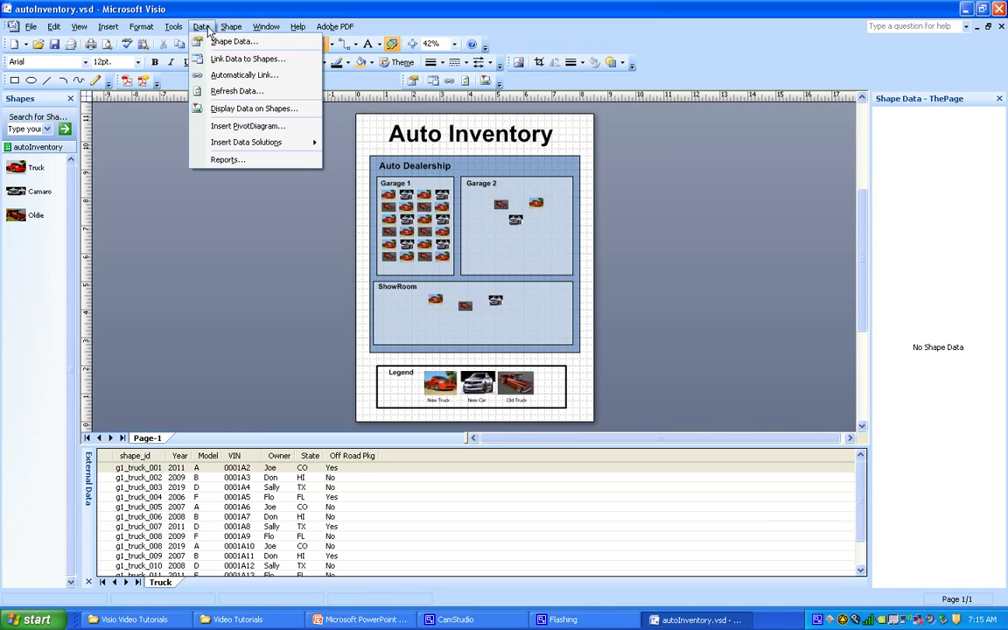
{"action": "left_click", "coordinate": [224, 60]}
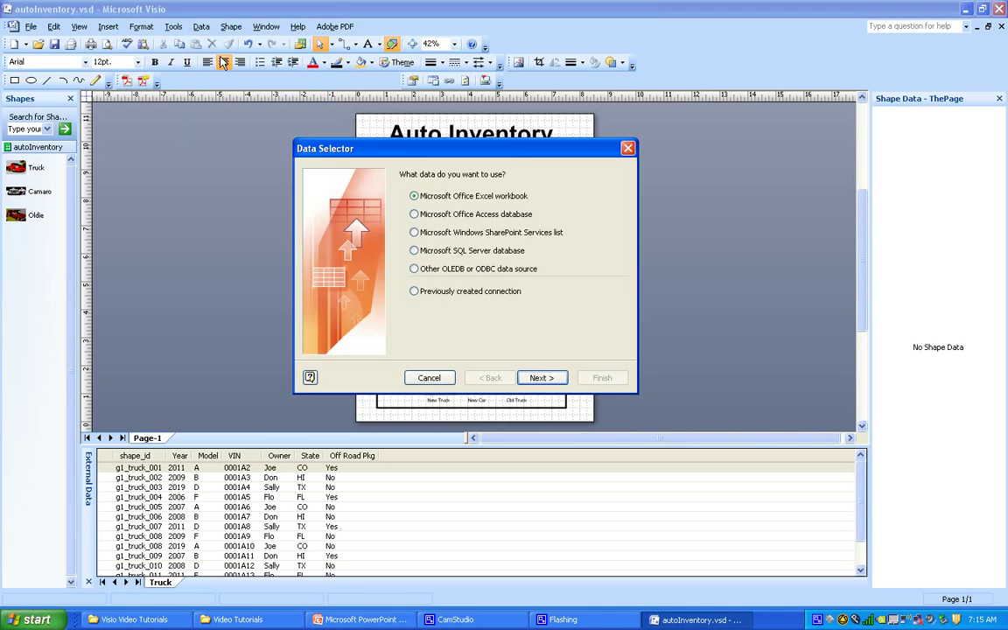
{"action": "left_click", "coordinate": [541, 377]}
{"action": "left_click", "coordinate": [596, 265]}
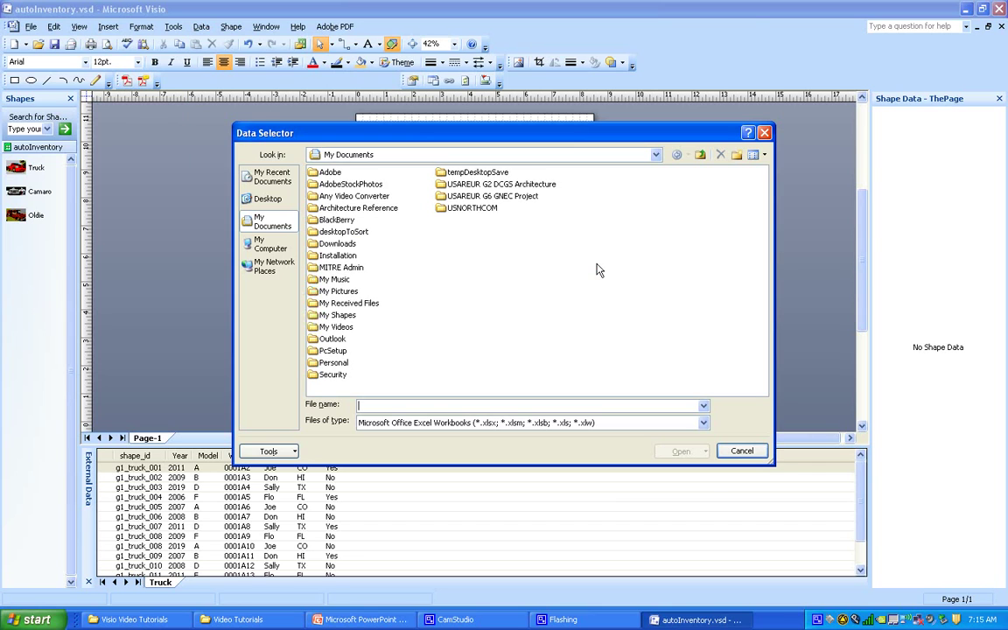
{"action": "left_click", "coordinate": [257, 203]}
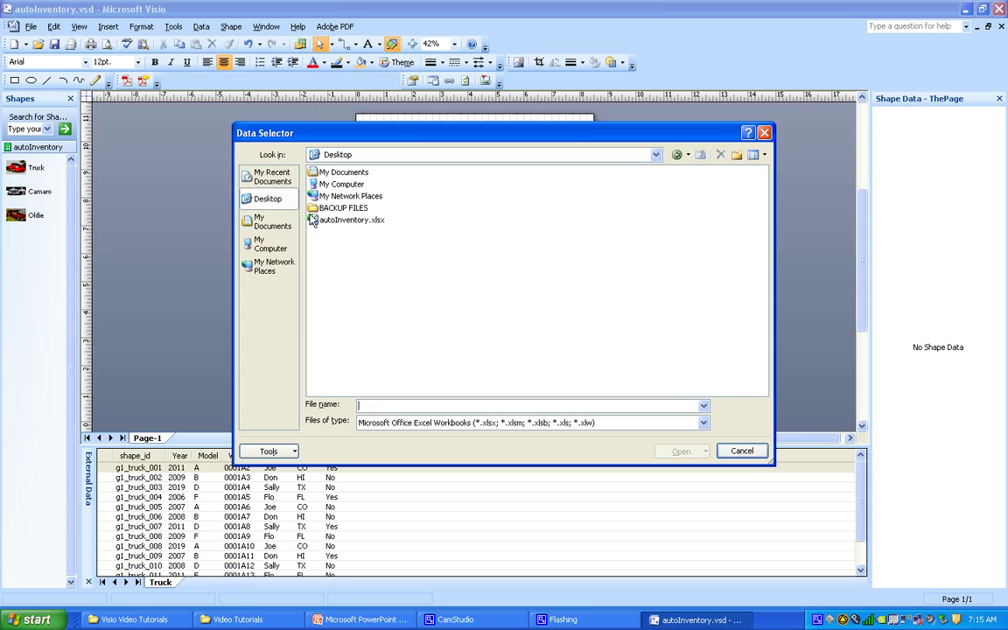
{"action": "double_click", "coordinate": [329, 221]}
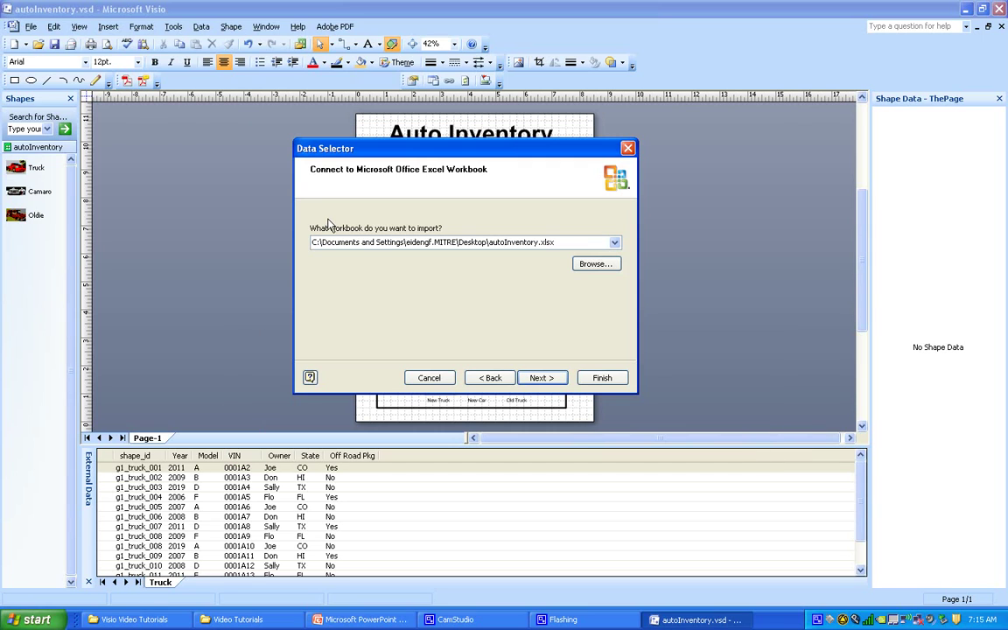
- Choose the Camaro$ worksheet with all columns and rows and reach the final page
{"action": "left_click", "coordinate": [543, 379]}
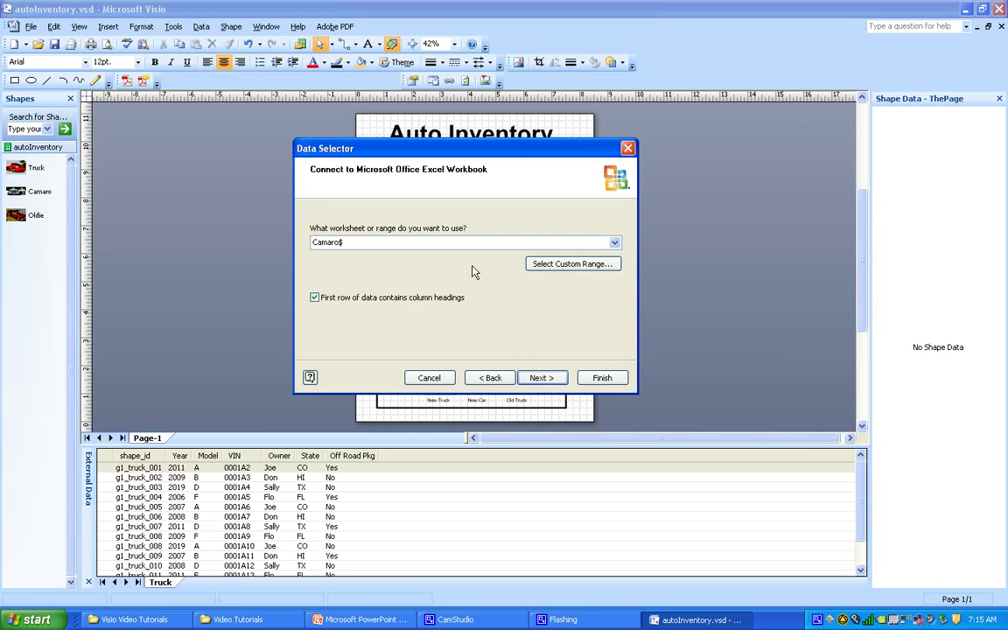
{"action": "left_click", "coordinate": [413, 244]}
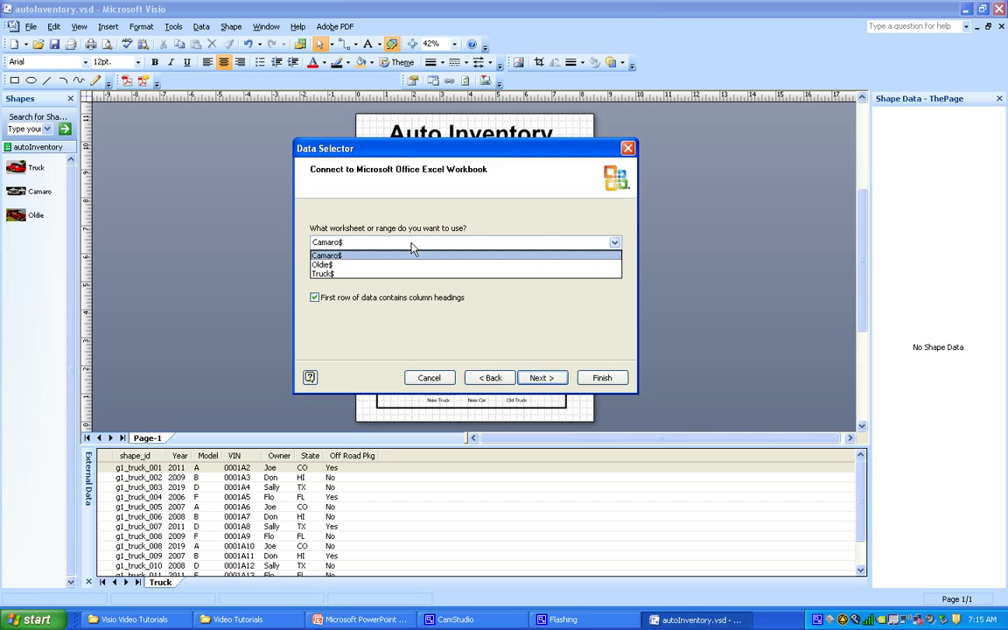
{"action": "left_click", "coordinate": [367, 255]}
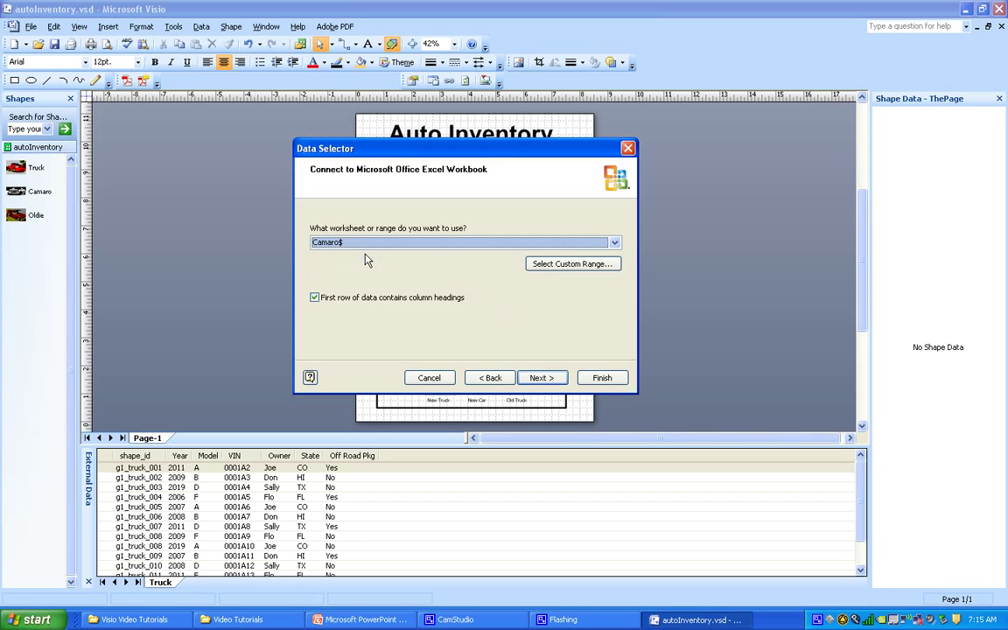
{"action": "left_click", "coordinate": [536, 377]}
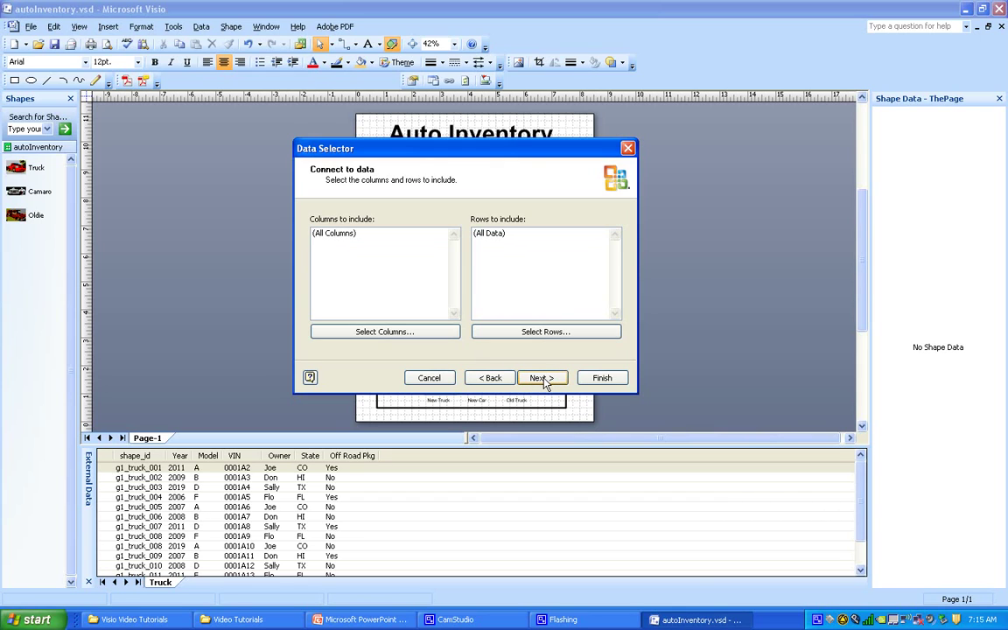
{"action": "left_click", "coordinate": [543, 378]}
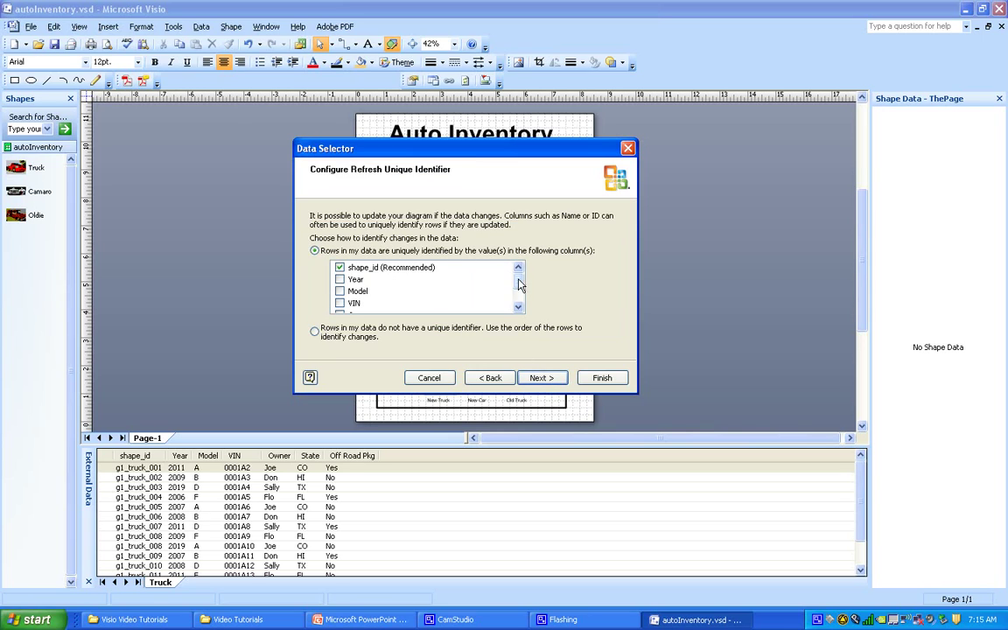
{"action": "scroll", "coordinate": [519, 287], "scroll_direction": "down", "scroll_amount": 3}
{"action": "scroll", "coordinate": [519, 287], "scroll_direction": "up", "scroll_amount": 3}
{"action": "left_click", "coordinate": [540, 379]}
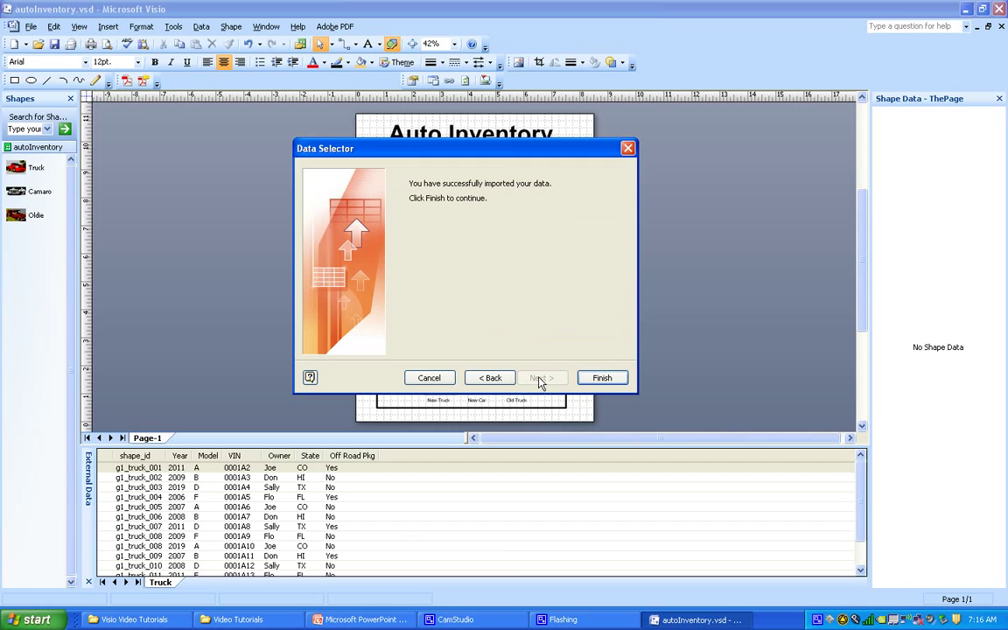
{"action": "left_click", "coordinate": [595, 378]}
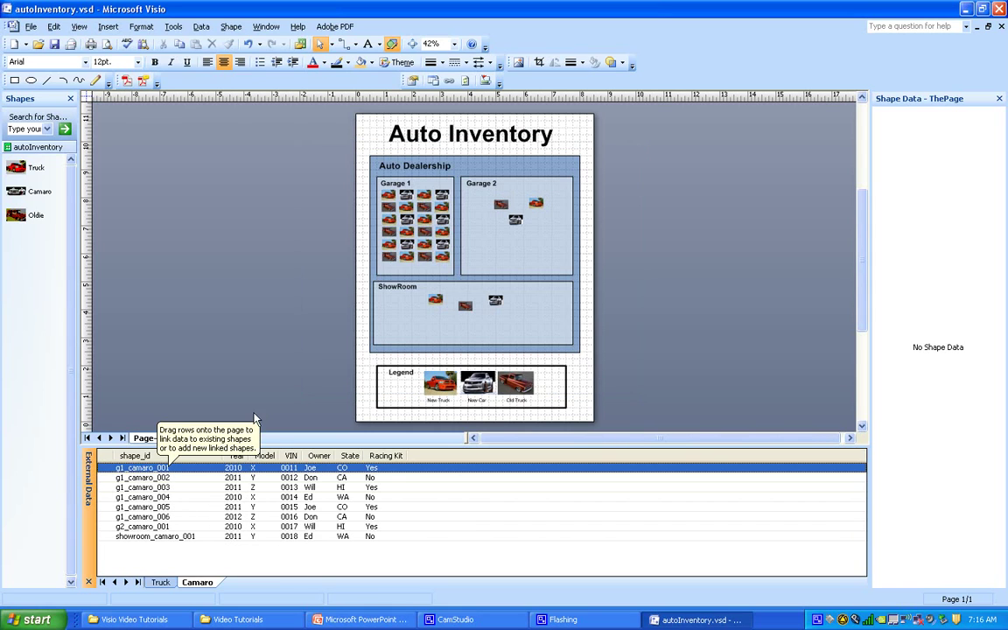
{"action": "left_click", "coordinate": [166, 298]}
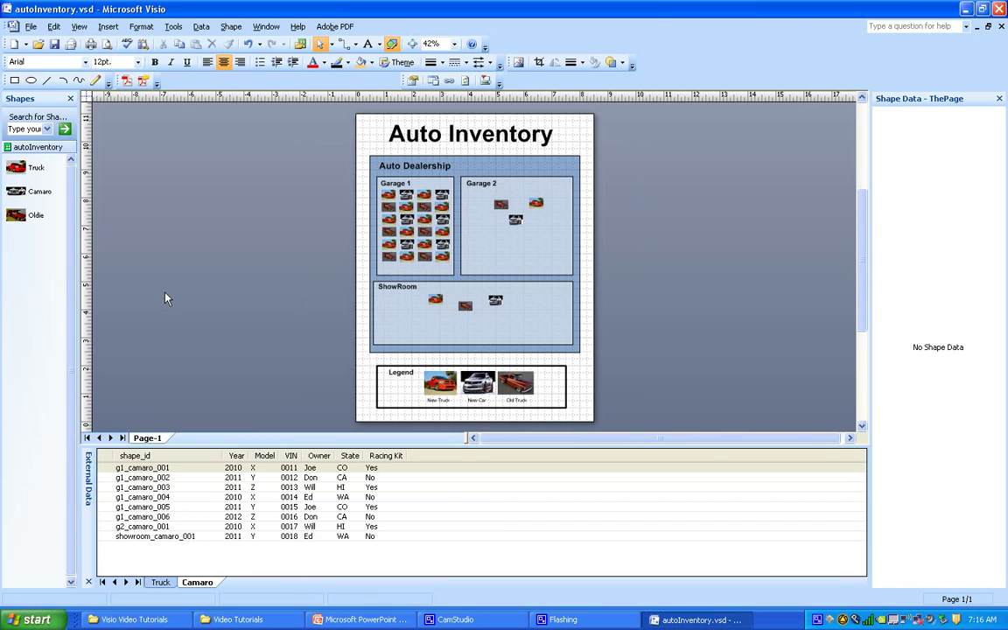
{"action": "left_click", "coordinate": [160, 583]}
{"action": "left_click", "coordinate": [194, 583]}
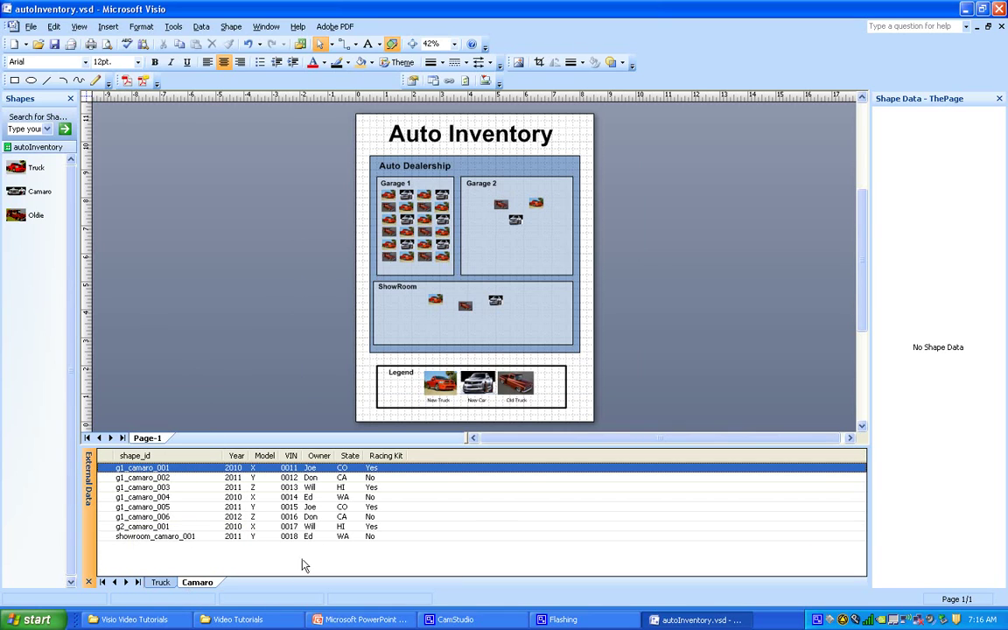